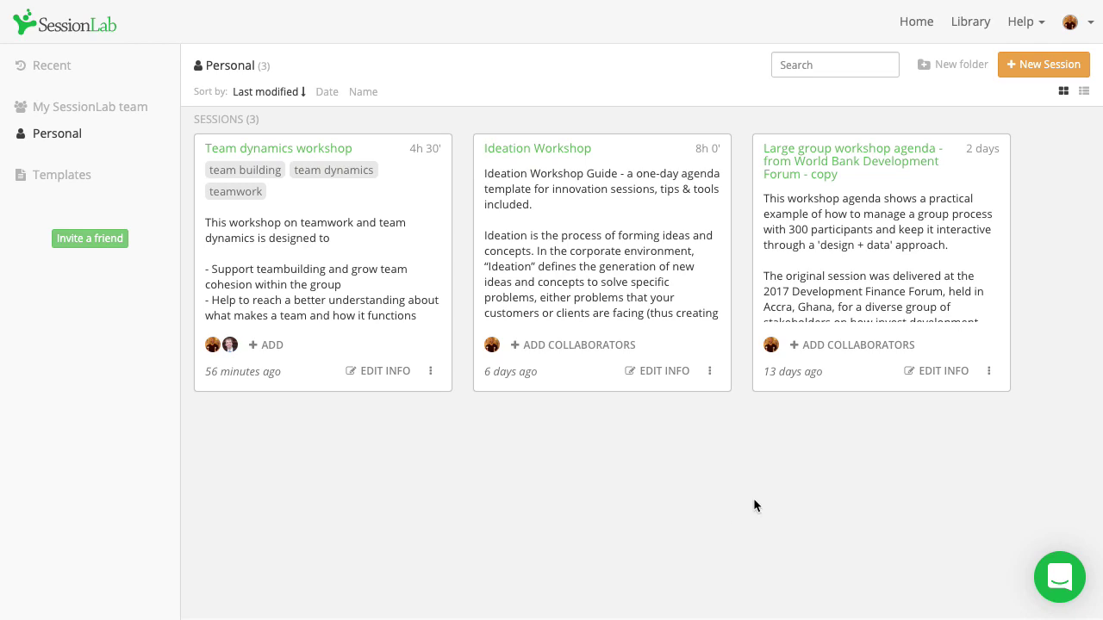
Step: Start a new session from the 'Team dynamics workshop' template, a 4-hour agenda from 09:00
{"action": "left_click", "coordinate": [1038, 67]}
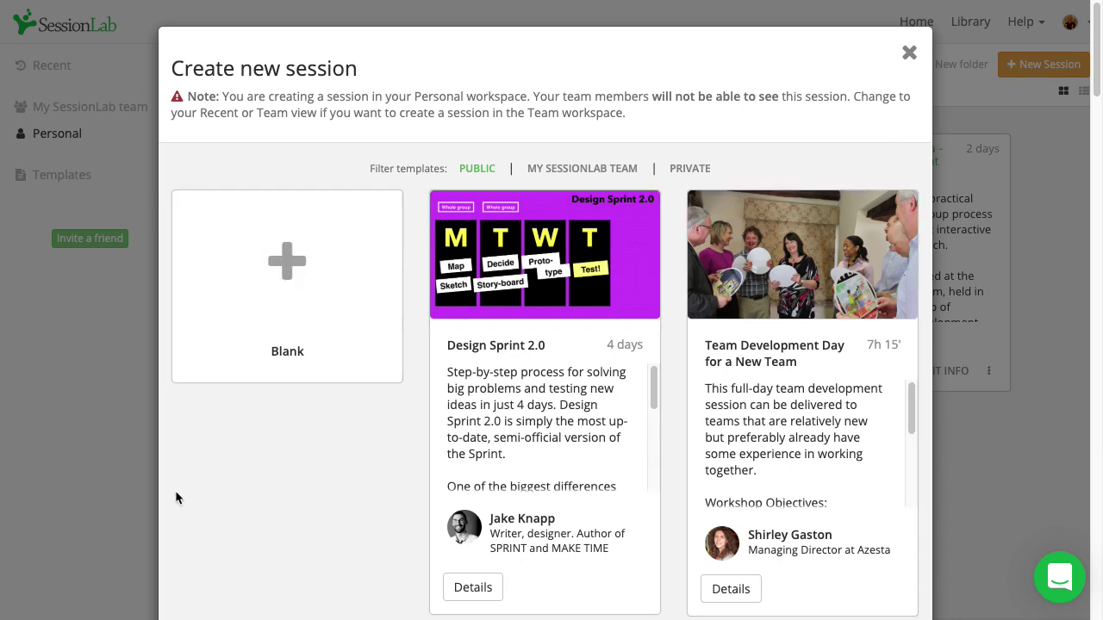
{"action": "scroll", "coordinate": [176, 495], "scroll_direction": "down", "scroll_amount": 5}
{"action": "scroll", "coordinate": [177, 498], "scroll_direction": "down", "scroll_amount": 2}
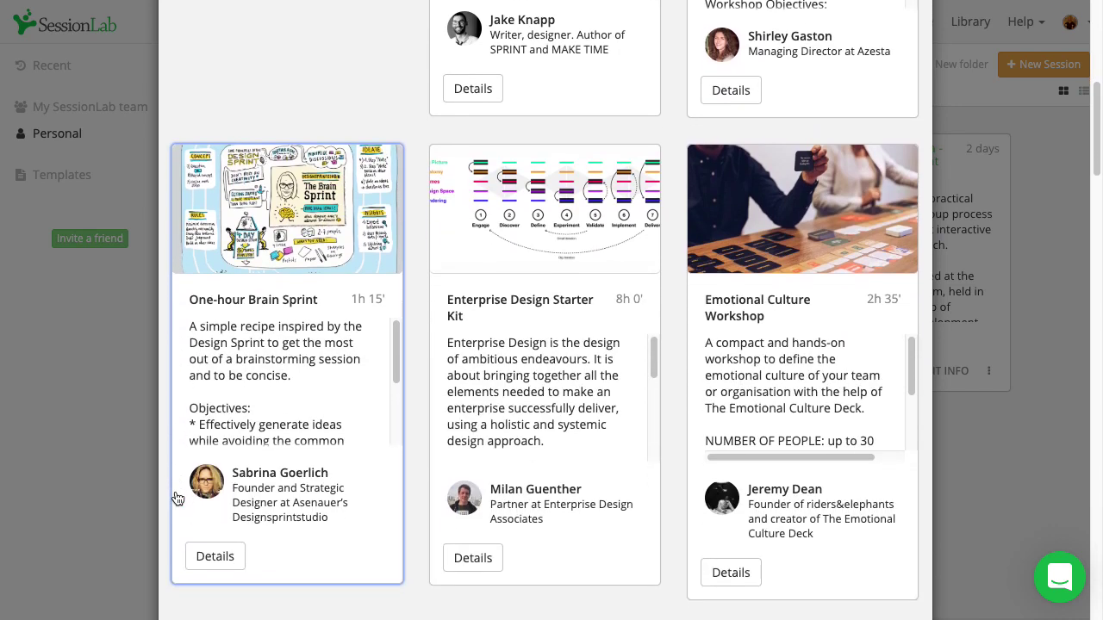
{"action": "scroll", "coordinate": [176, 498], "scroll_direction": "down", "scroll_amount": 3}
{"action": "scroll", "coordinate": [177, 498], "scroll_direction": "down", "scroll_amount": 1}
{"action": "scroll", "coordinate": [177, 499], "scroll_direction": "down", "scroll_amount": 2}
{"action": "scroll", "coordinate": [177, 498], "scroll_direction": "down", "scroll_amount": 2}
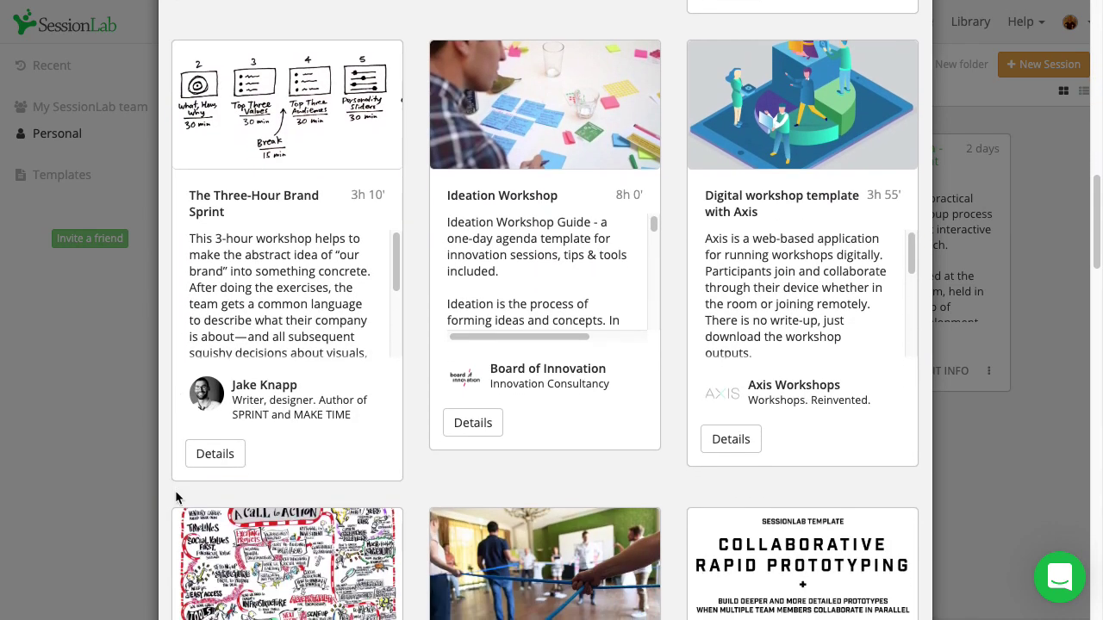
{"action": "scroll", "coordinate": [176, 498], "scroll_direction": "down", "scroll_amount": 1}
{"action": "scroll", "coordinate": [176, 498], "scroll_direction": "down", "scroll_amount": 3}
{"action": "scroll", "coordinate": [176, 498], "scroll_direction": "down", "scroll_amount": 1}
{"action": "scroll", "coordinate": [177, 498], "scroll_direction": "down", "scroll_amount": 2}
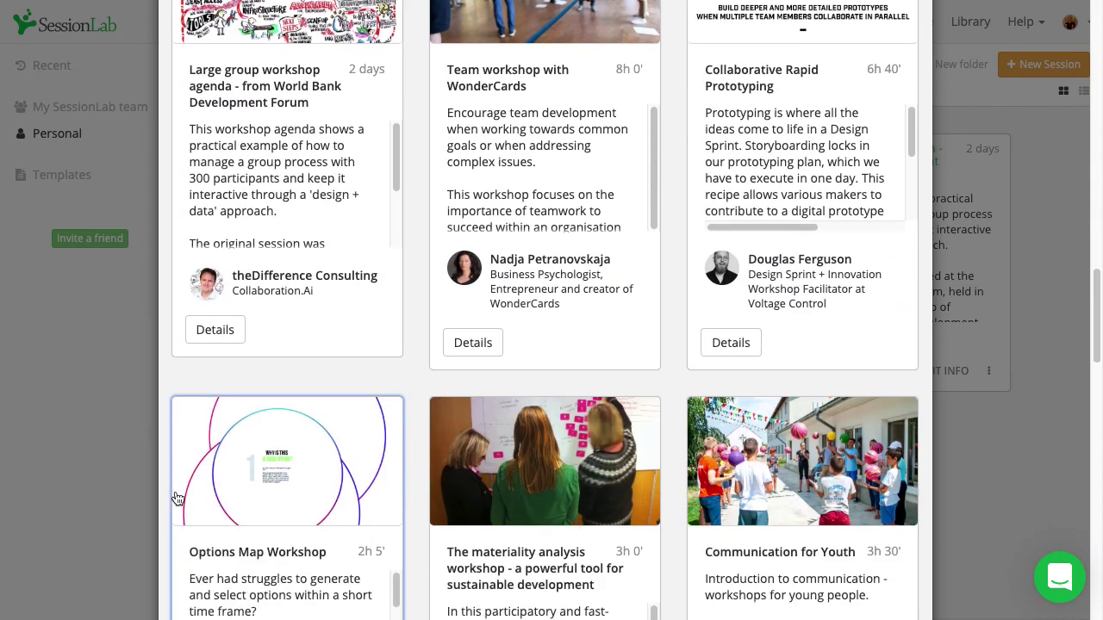
{"action": "scroll", "coordinate": [177, 498], "scroll_direction": "down", "scroll_amount": 2}
{"action": "scroll", "coordinate": [176, 497], "scroll_direction": "down", "scroll_amount": 3}
{"action": "scroll", "coordinate": [175, 496], "scroll_direction": "down", "scroll_amount": 3}
{"action": "scroll", "coordinate": [175, 491], "scroll_direction": "down", "scroll_amount": 1}
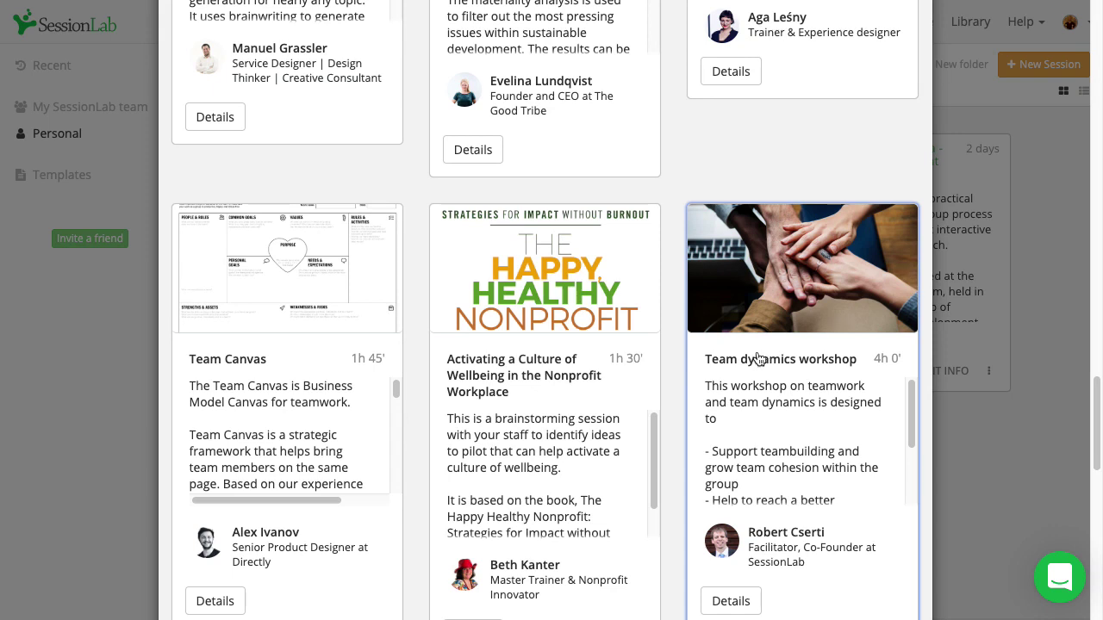
{"action": "left_click", "coordinate": [758, 358]}
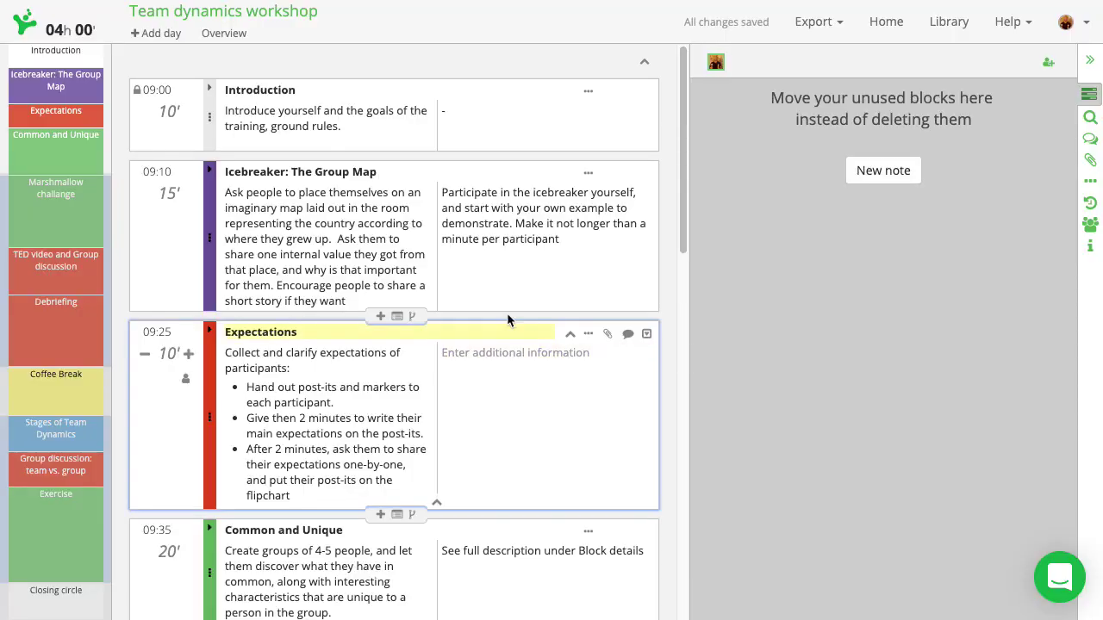
{"action": "mouse_move", "coordinate": [544, 193]}
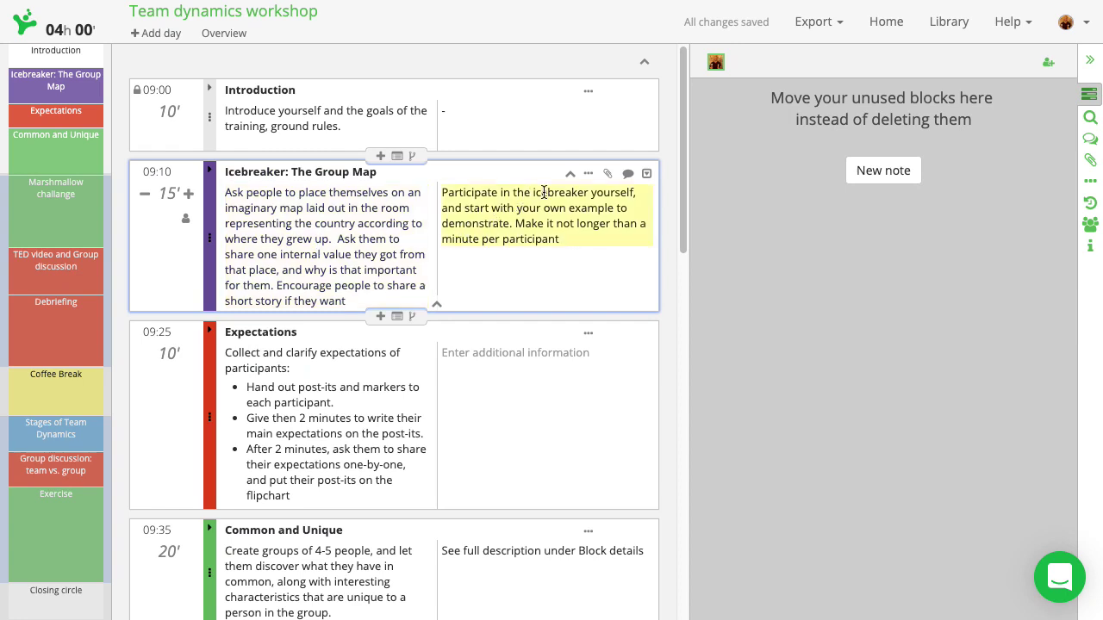
{"action": "left_click", "coordinate": [590, 176]}
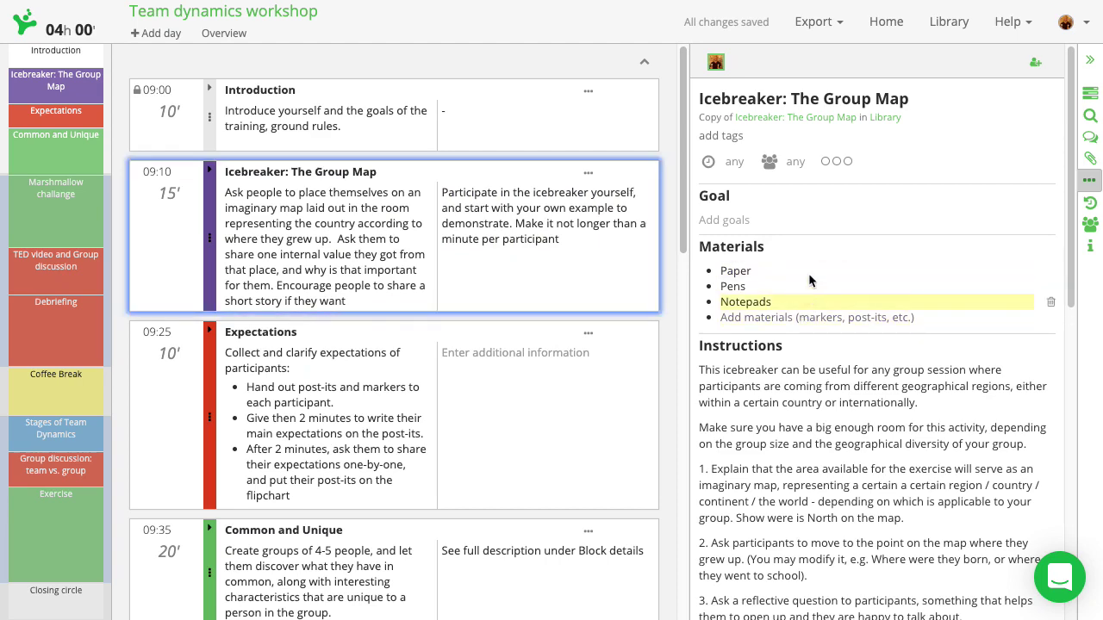
{"action": "scroll", "coordinate": [827, 371], "scroll_direction": "down", "scroll_amount": 5}
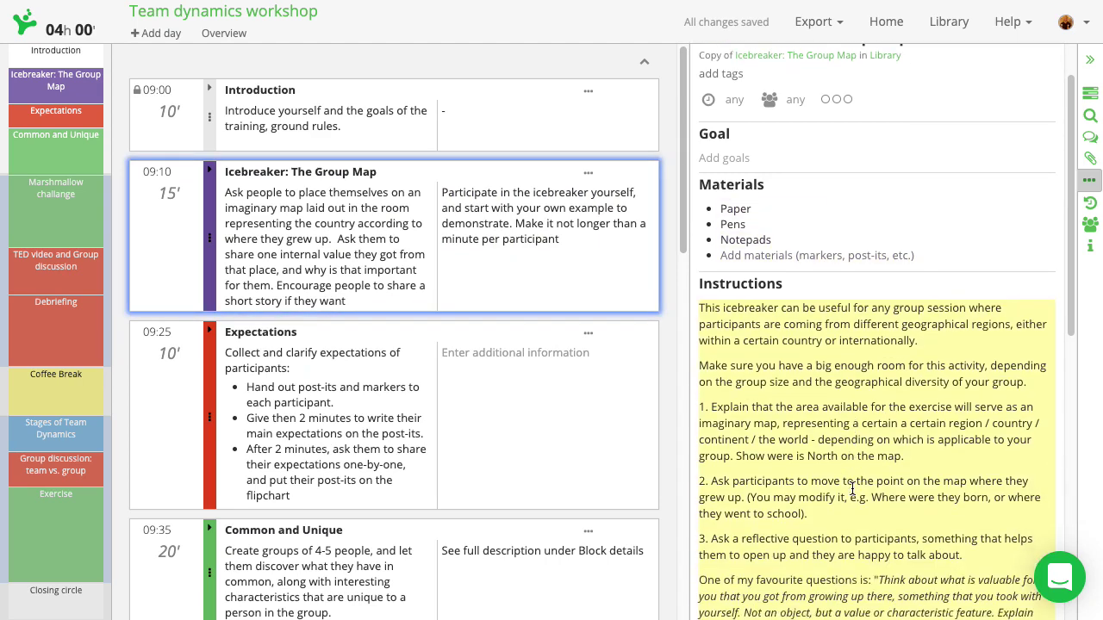
{"action": "scroll", "coordinate": [852, 489], "scroll_direction": "down", "scroll_amount": 3}
{"action": "scroll", "coordinate": [852, 488], "scroll_direction": "down", "scroll_amount": 1}
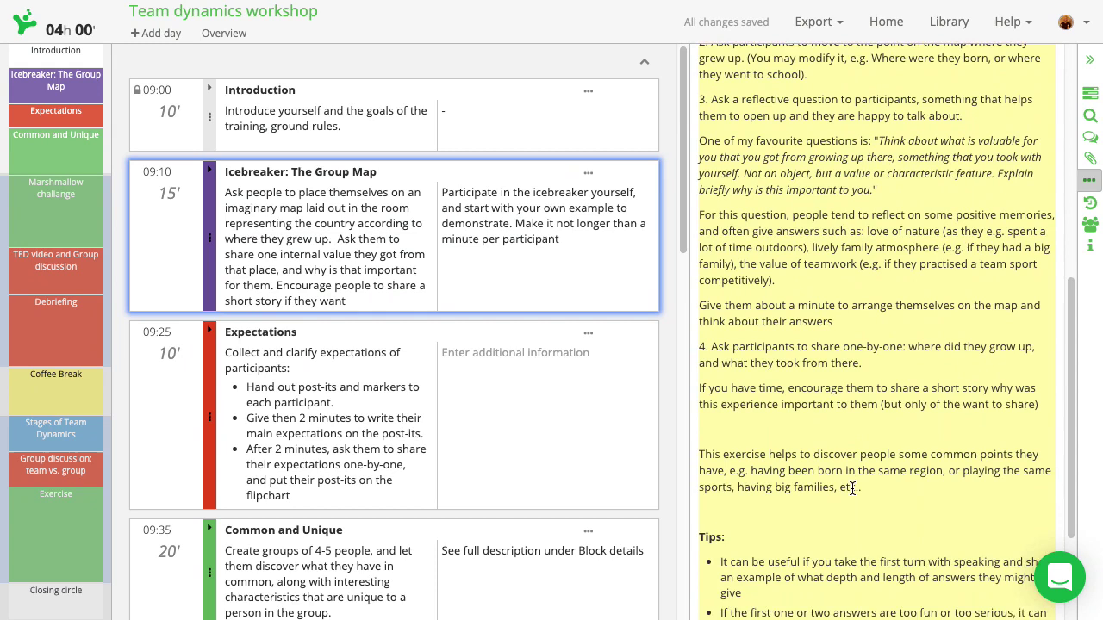
{"action": "scroll", "coordinate": [852, 489], "scroll_direction": "down", "scroll_amount": 2}
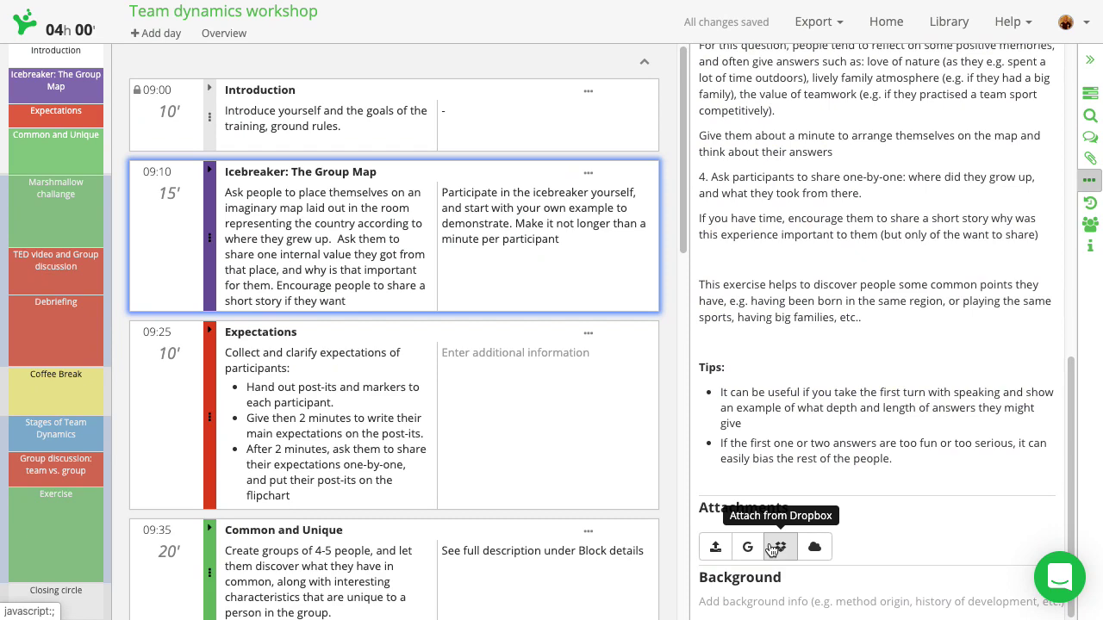
{"action": "left_click", "coordinate": [1090, 94]}
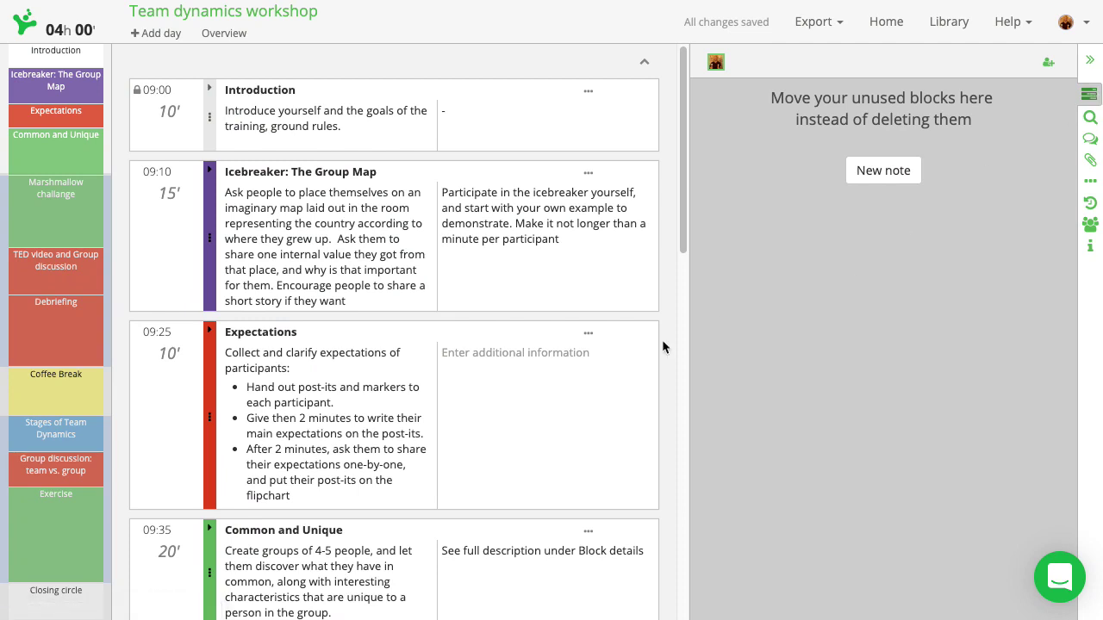
Step: Insert a 15-minute 'Get-to-know game' block after the Icebreaker, leaving its start time unlocked
{"action": "left_click", "coordinate": [379, 317]}
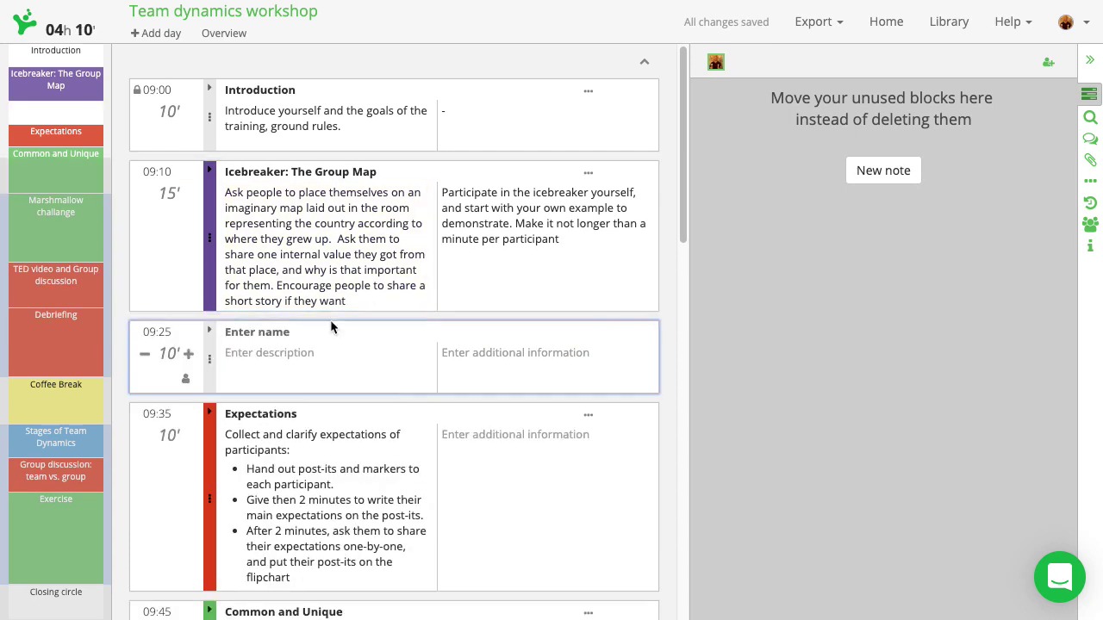
{"action": "type", "text": "Get-to-know game"}
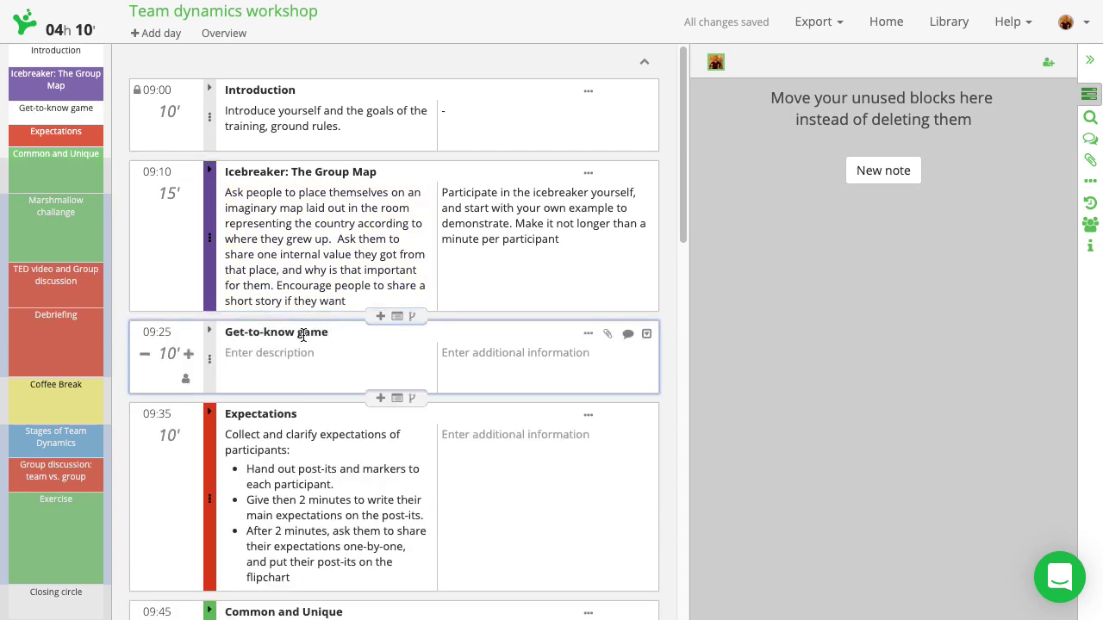
{"action": "left_click", "coordinate": [189, 356]}
{"action": "left_click", "coordinate": [188, 356]}
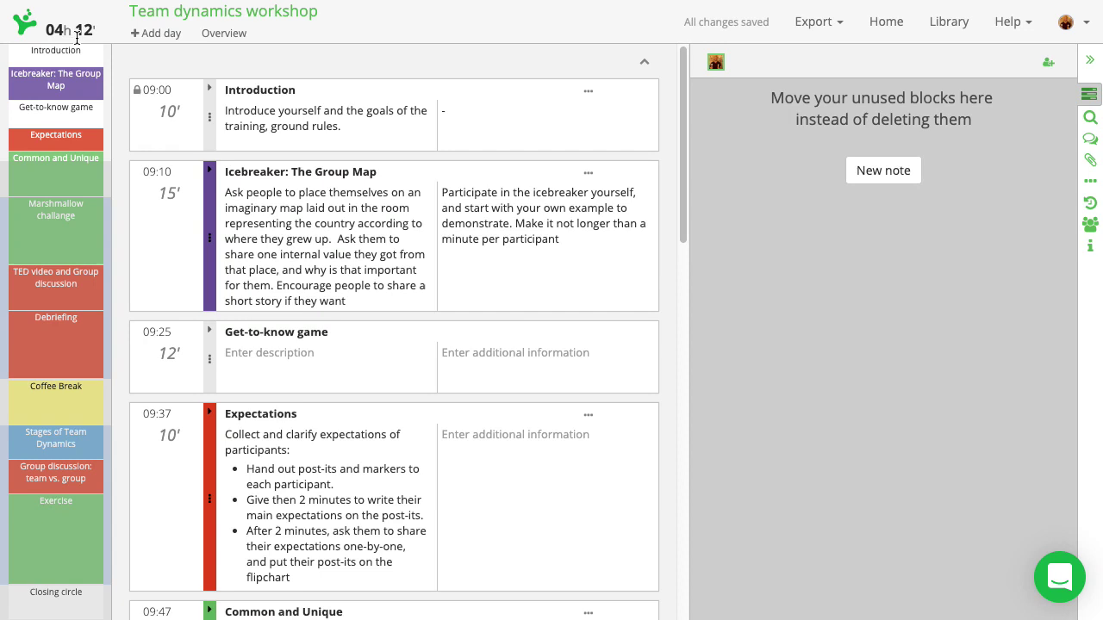
{"action": "left_click", "coordinate": [188, 354]}
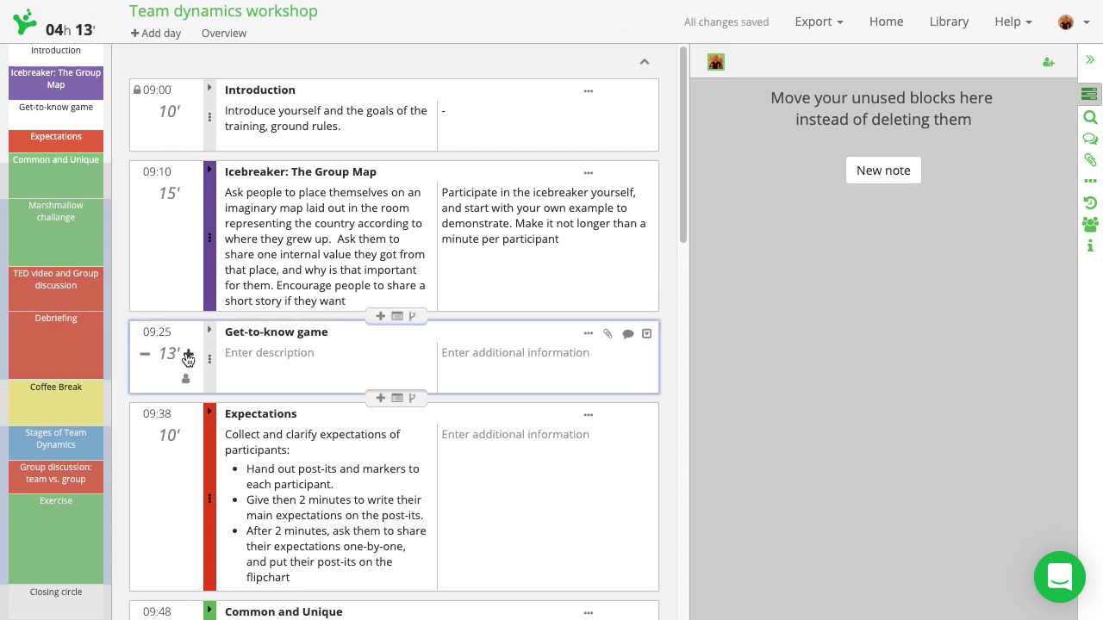
{"action": "left_click", "coordinate": [189, 354]}
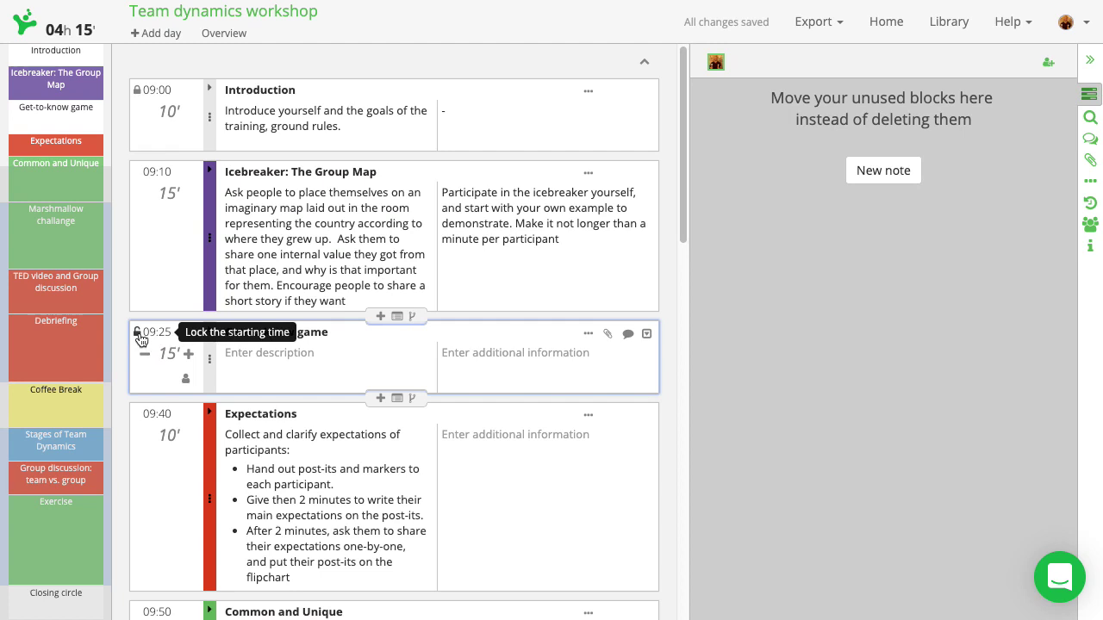
{"action": "left_click", "coordinate": [139, 335]}
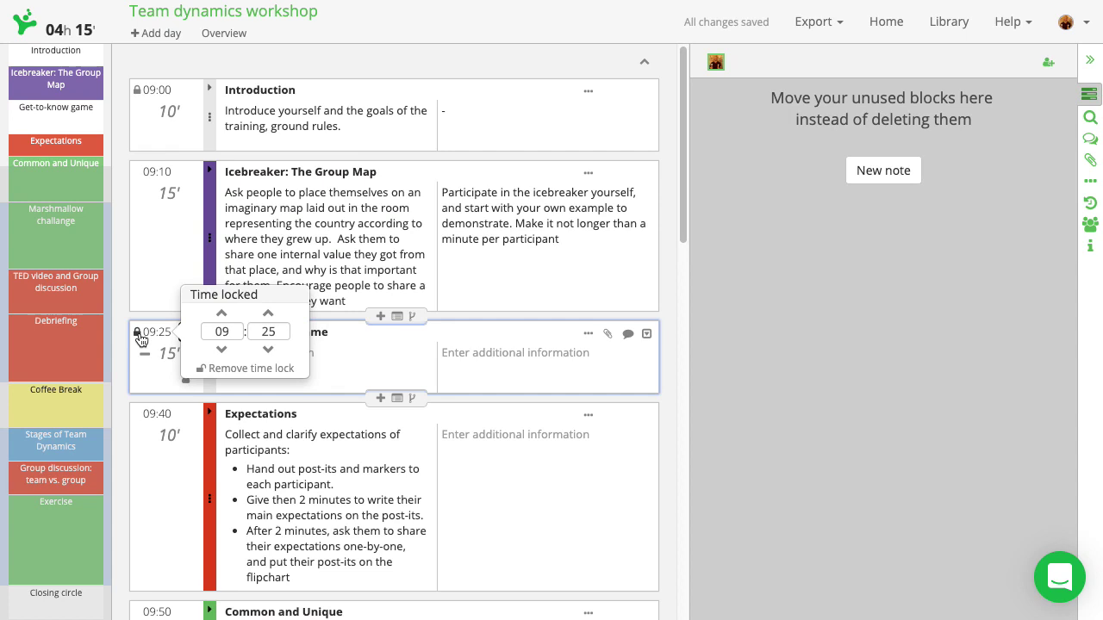
{"action": "left_click", "coordinate": [235, 370]}
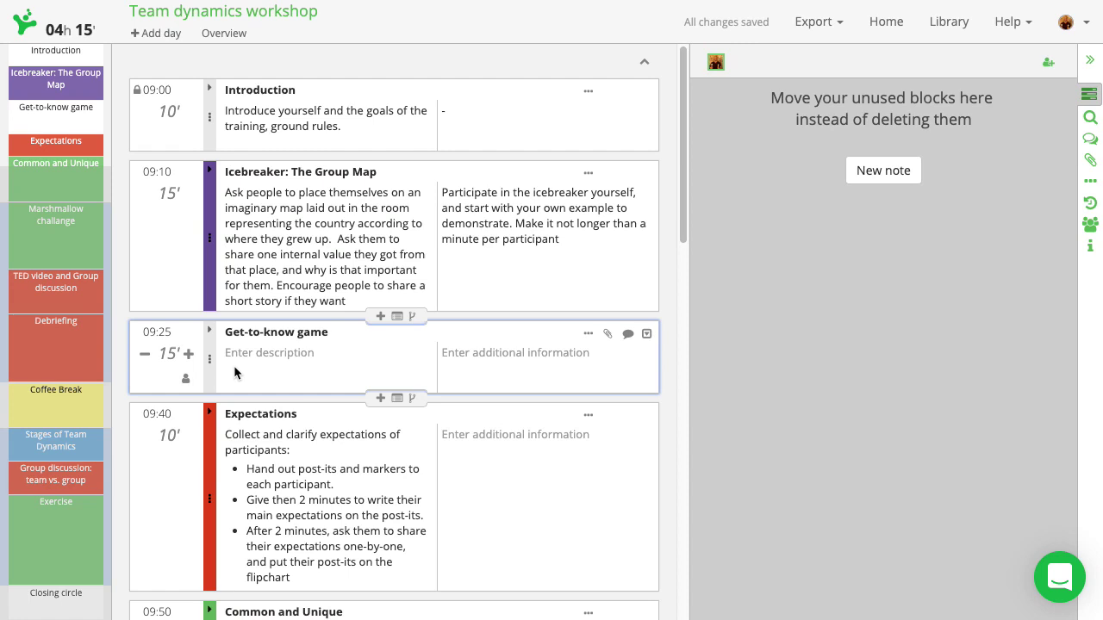
Step: Tag the Get-to-know game block with the energizer/icebreaker category
{"action": "left_click", "coordinate": [209, 330]}
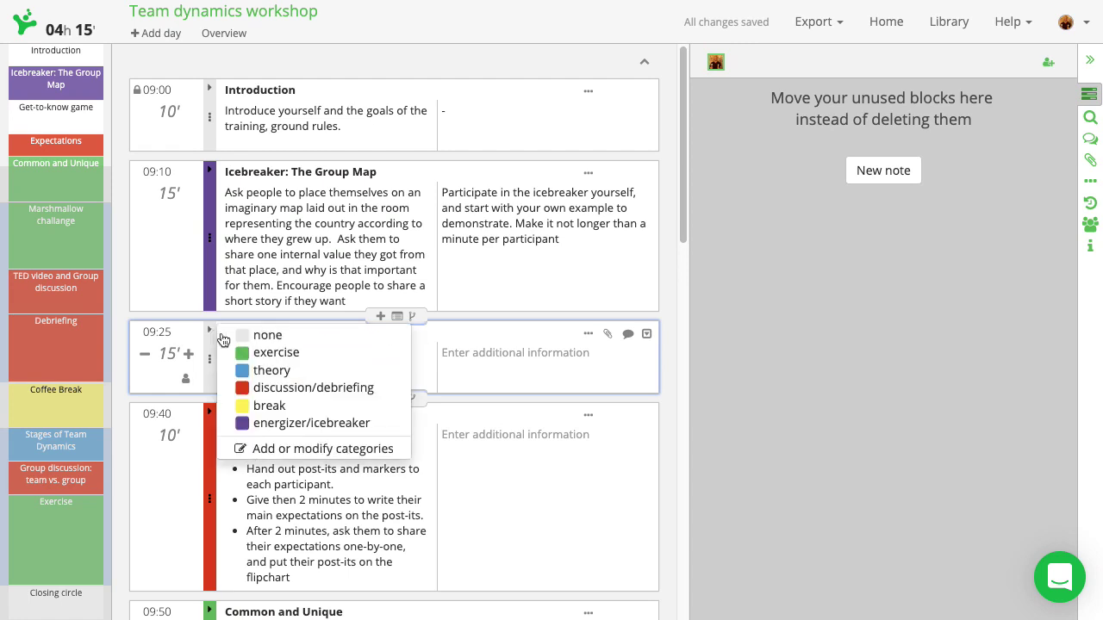
{"action": "left_click", "coordinate": [326, 425]}
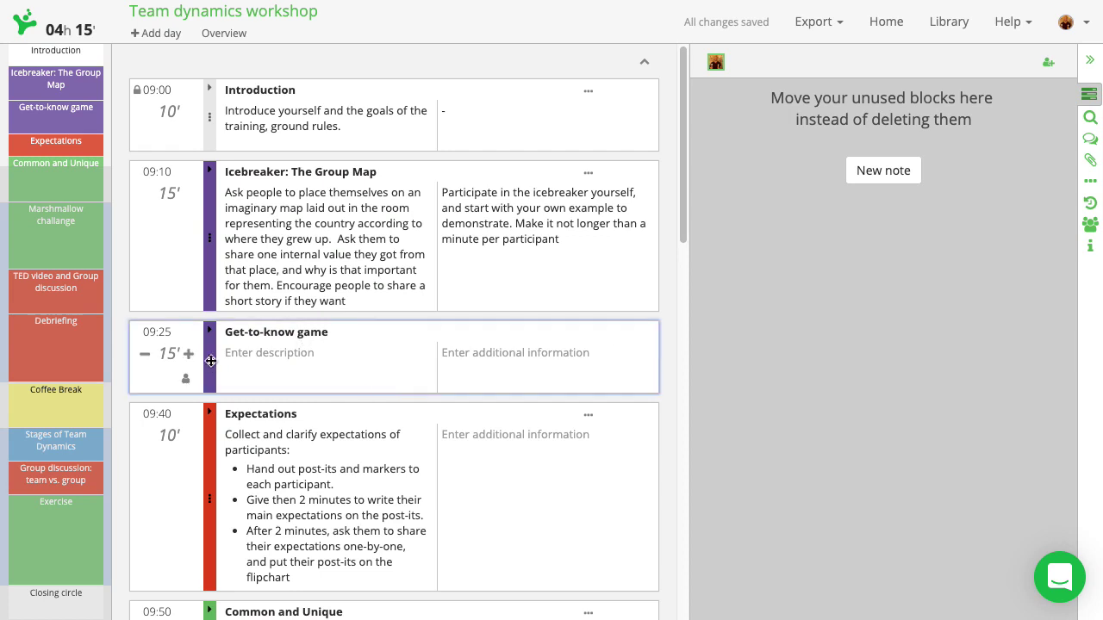
Step: Move the Get-to-know game block out of the schedule into the unused blocks area
{"action": "left_click_drag", "start_coordinate": [210, 361], "coordinate": [208, 194]}
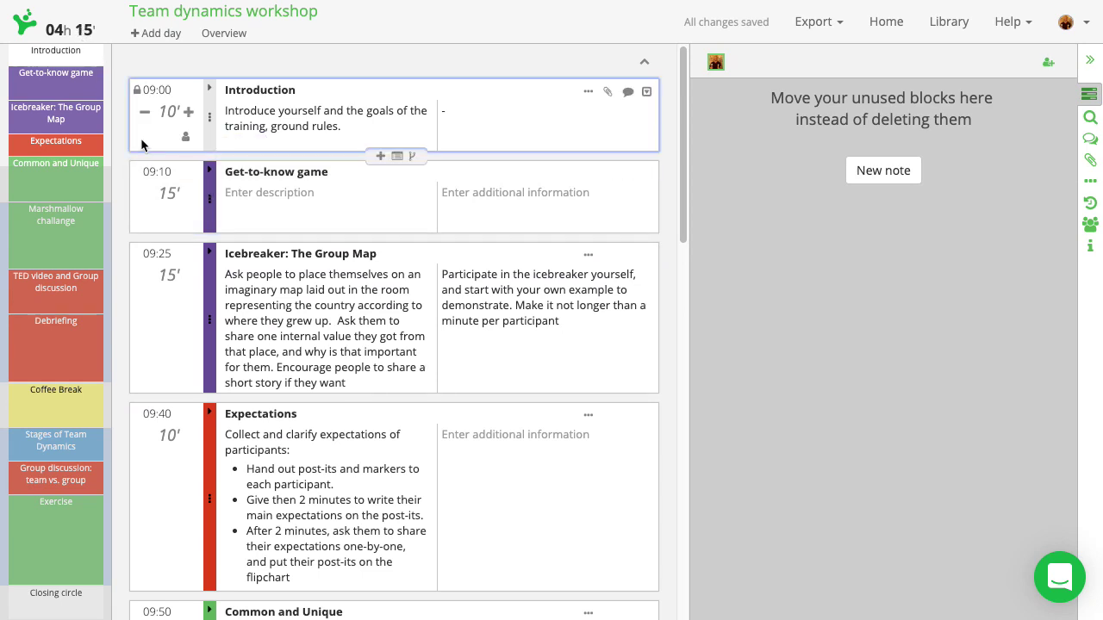
{"action": "mouse_move", "coordinate": [209, 196]}
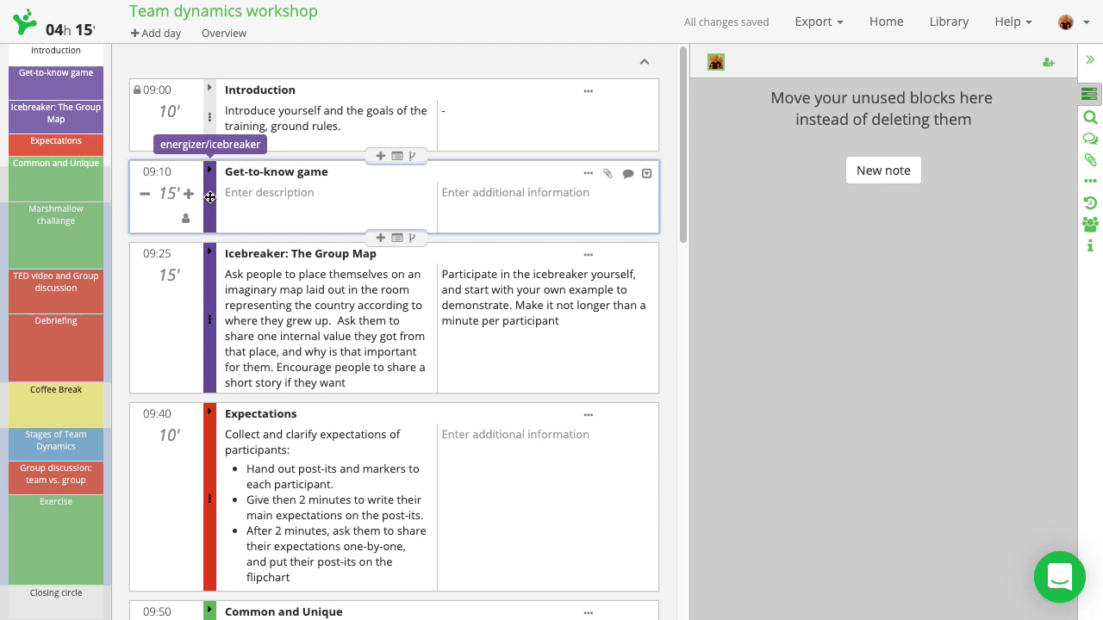
{"action": "left_click_drag", "start_coordinate": [210, 196], "coordinate": [643, 155]}
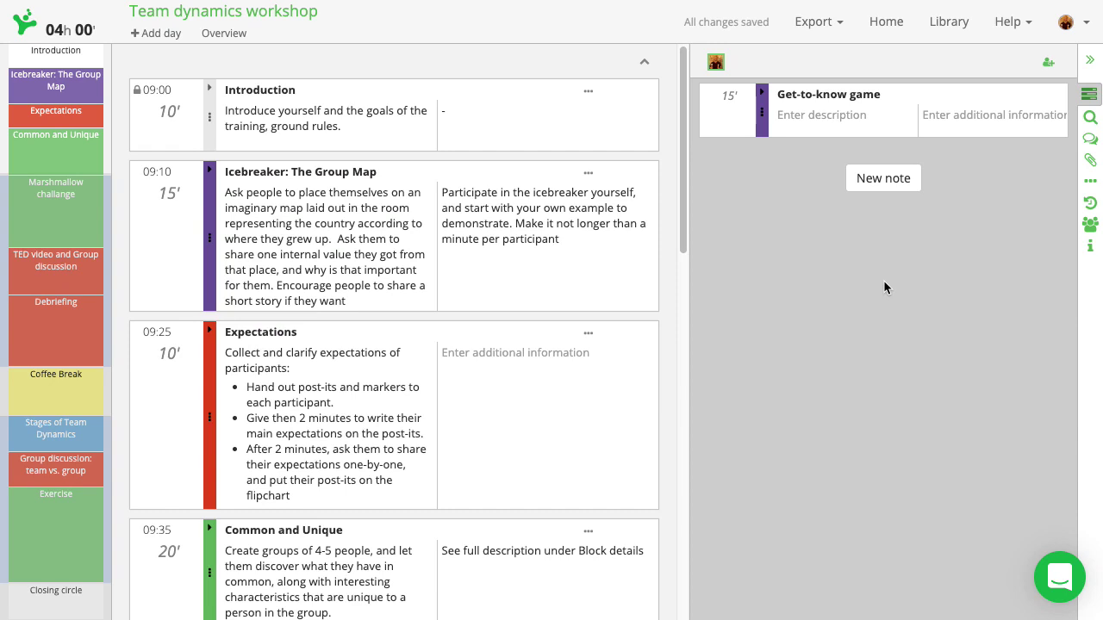
Step: Search the block library for 'energiser'
{"action": "left_click", "coordinate": [1090, 118]}
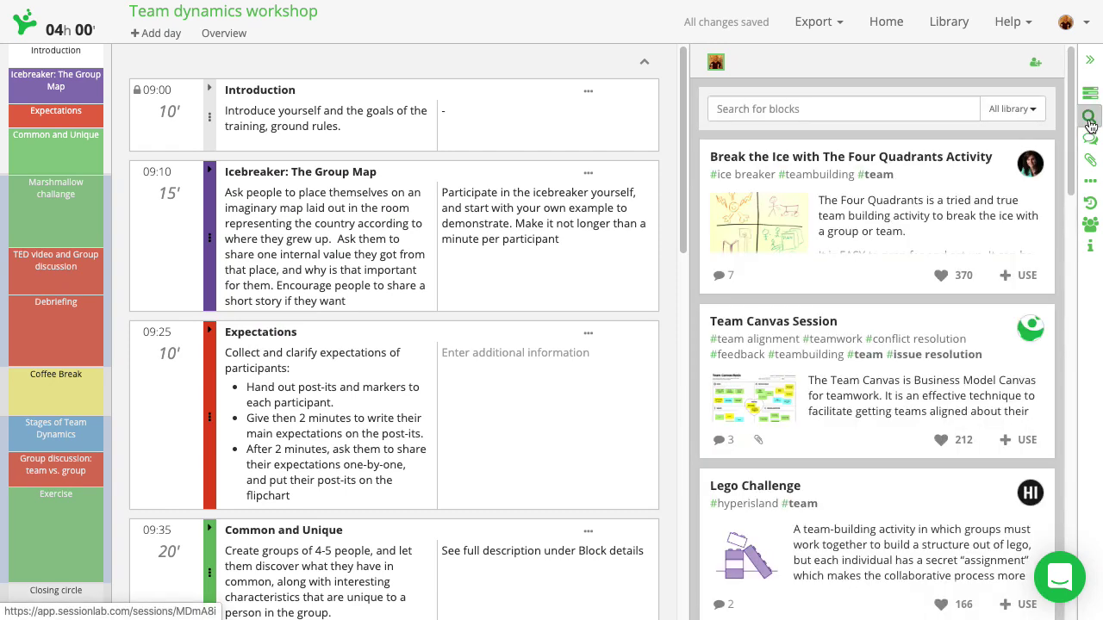
{"action": "left_click", "coordinate": [836, 104]}
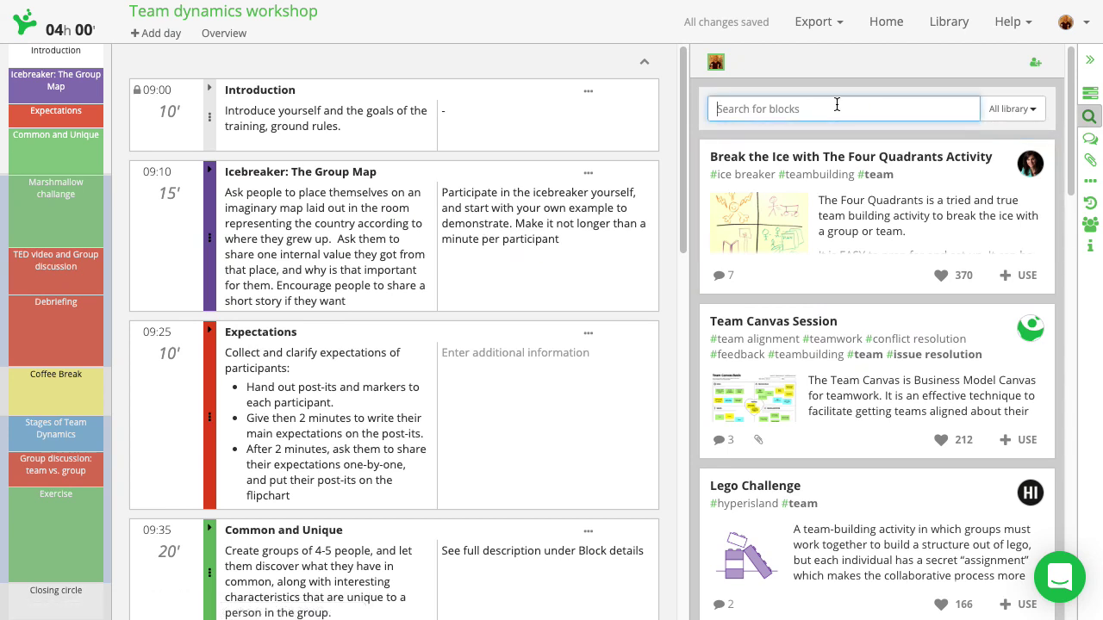
{"action": "type", "text": "energiser"}
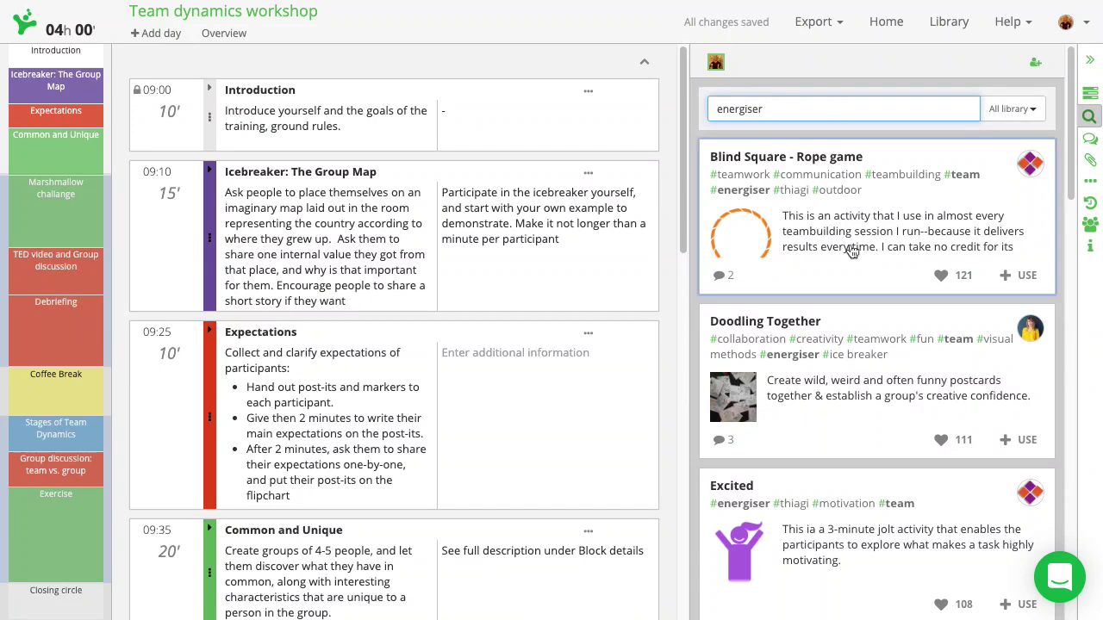
Step: Read through the full Doodling Together activity description
{"action": "left_click", "coordinate": [860, 383]}
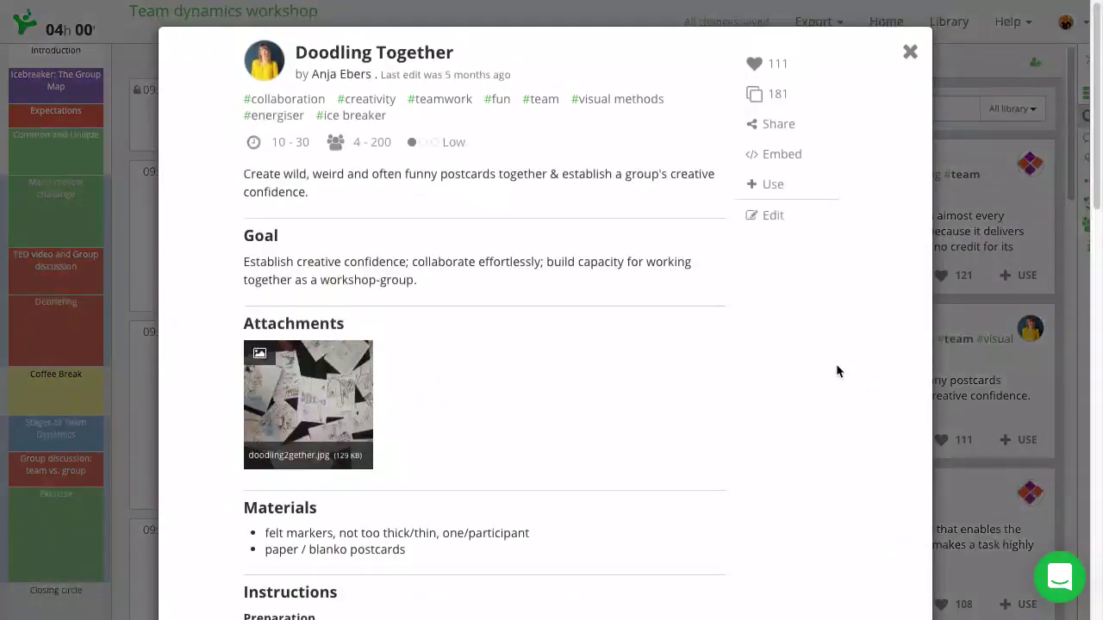
{"action": "scroll", "coordinate": [566, 290], "scroll_direction": "down", "scroll_amount": 2}
{"action": "scroll", "coordinate": [565, 290], "scroll_direction": "down", "scroll_amount": 2}
{"action": "scroll", "coordinate": [565, 283], "scroll_direction": "down", "scroll_amount": 1}
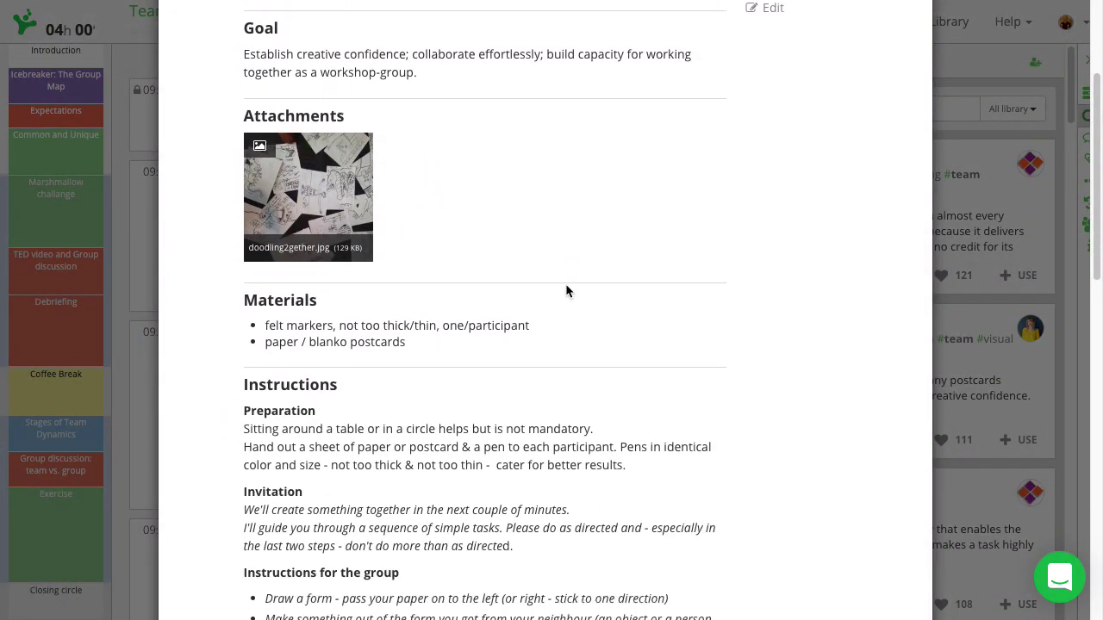
{"action": "scroll", "coordinate": [565, 284], "scroll_direction": "down", "scroll_amount": 1}
{"action": "scroll", "coordinate": [565, 283], "scroll_direction": "down", "scroll_amount": 1}
{"action": "scroll", "coordinate": [565, 284], "scroll_direction": "down", "scroll_amount": 1}
{"action": "scroll", "coordinate": [566, 289], "scroll_direction": "down", "scroll_amount": 1}
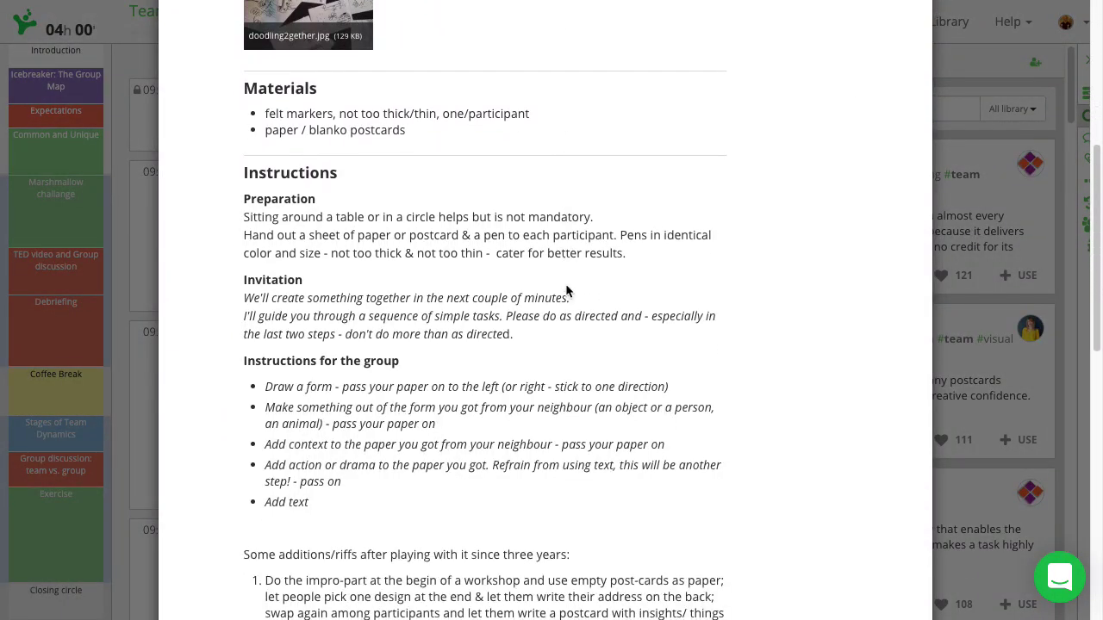
Step: Place the 30-minute Doodling Together block at 09:10 above the Group Map, tagged energizer/icebreaker
{"action": "left_click", "coordinate": [1007, 209]}
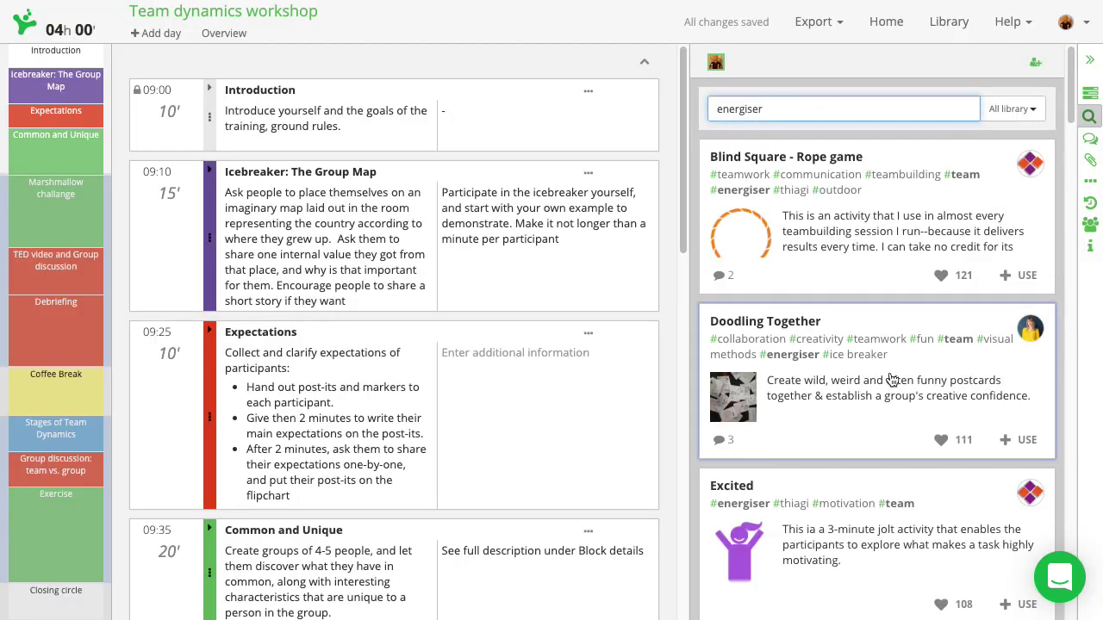
{"action": "left_click_drag", "start_coordinate": [856, 382], "coordinate": [556, 324]}
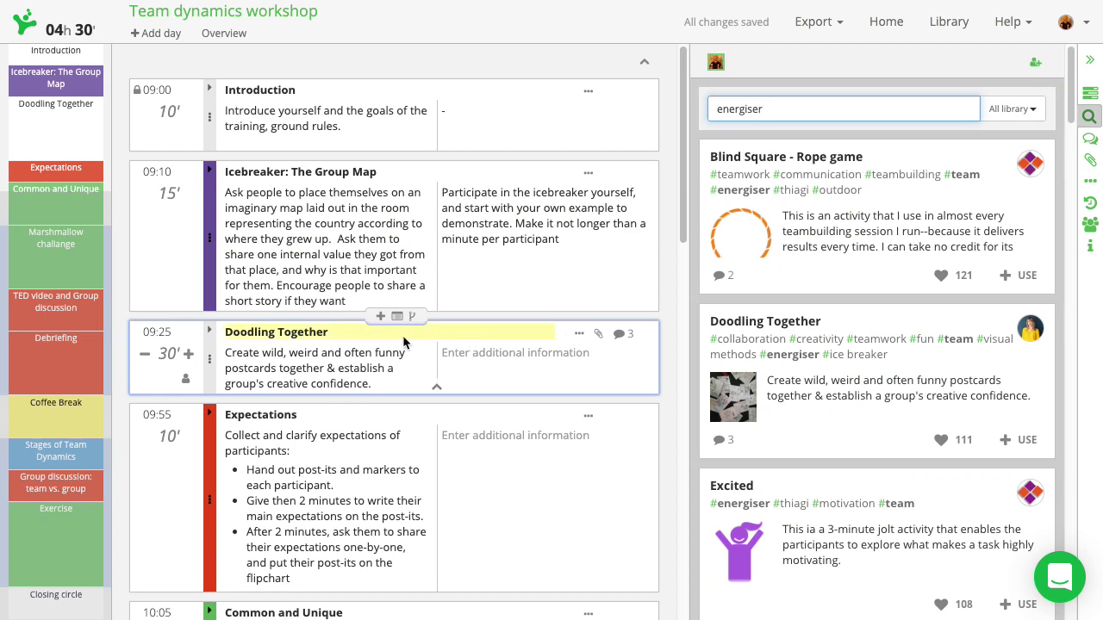
{"action": "left_click_drag", "start_coordinate": [211, 357], "coordinate": [214, 183]}
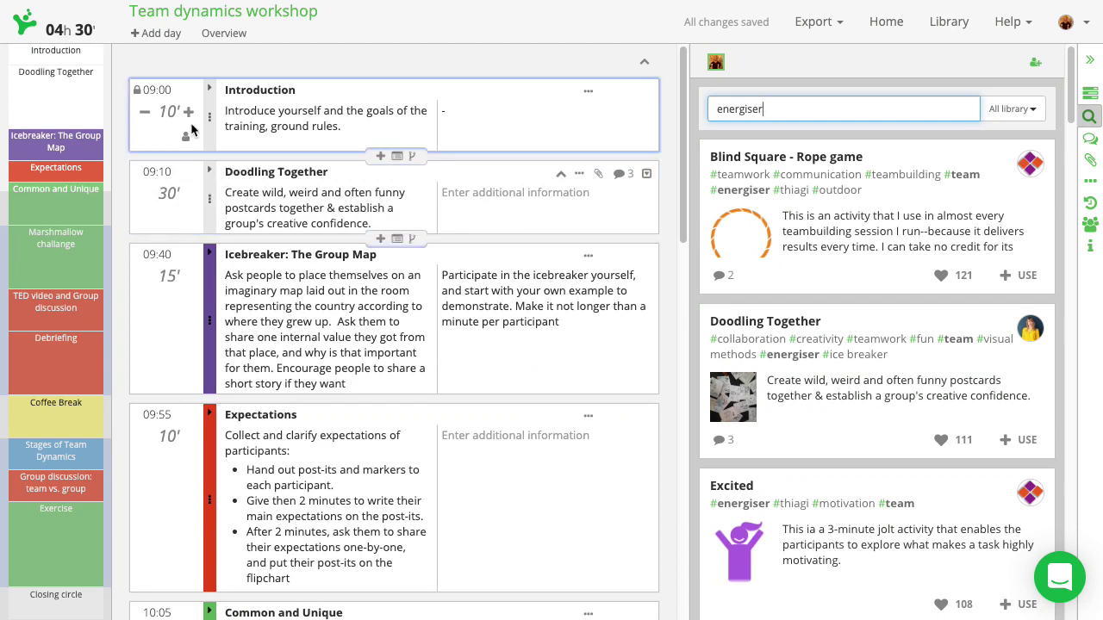
{"action": "mouse_move", "coordinate": [394, 198]}
{"action": "left_click", "coordinate": [211, 175]}
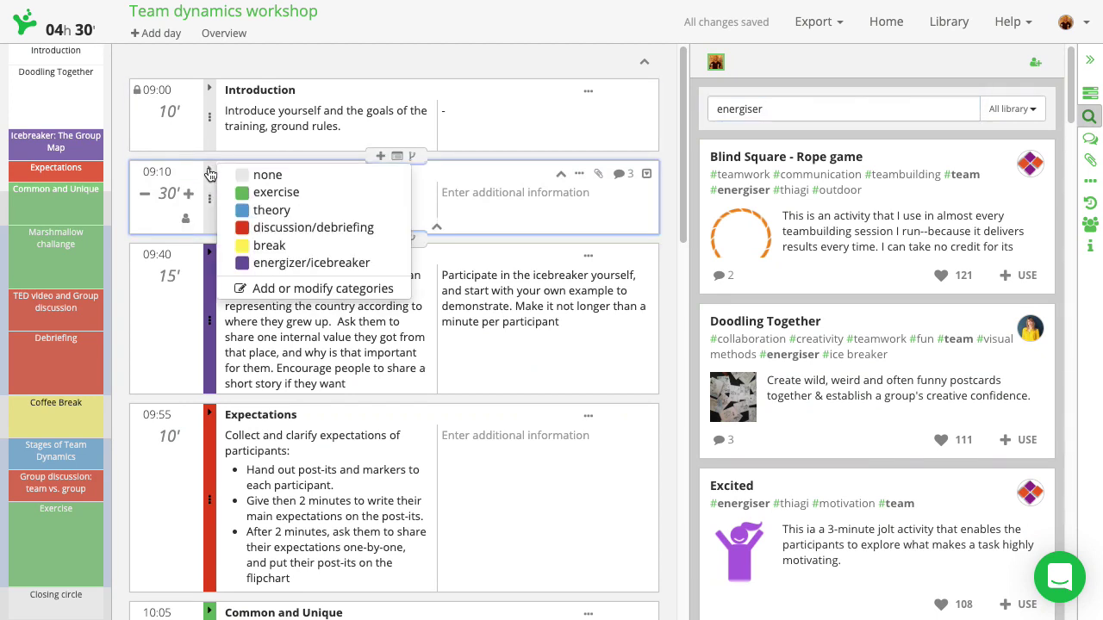
{"action": "left_click", "coordinate": [288, 263]}
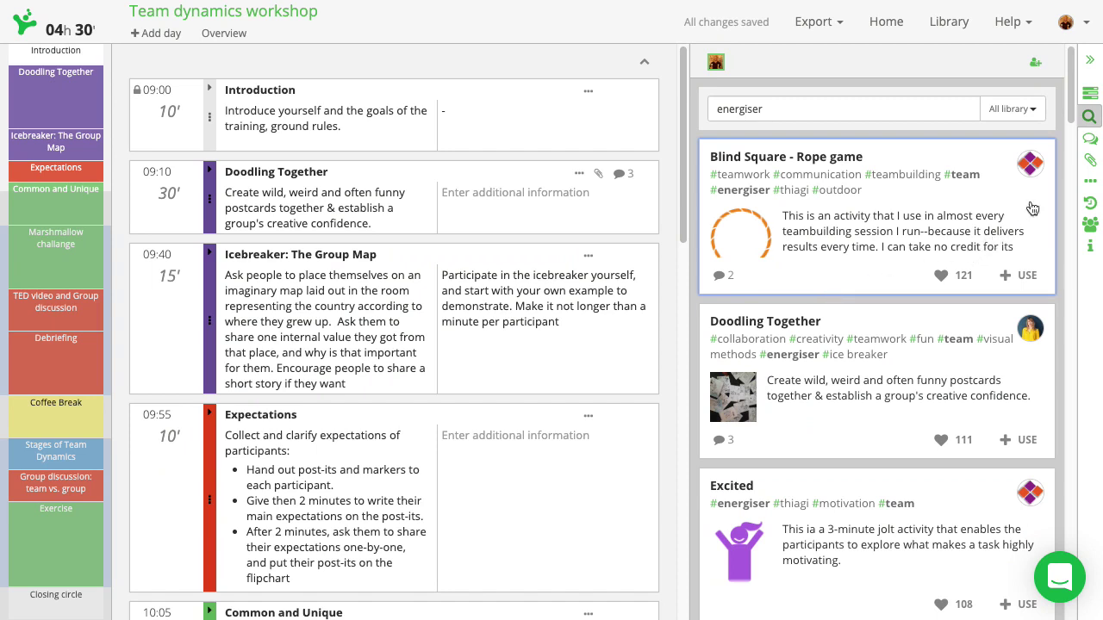
Step: Invite 'robert' as a collaborator on the session with editor rights
{"action": "left_click", "coordinate": [1090, 224]}
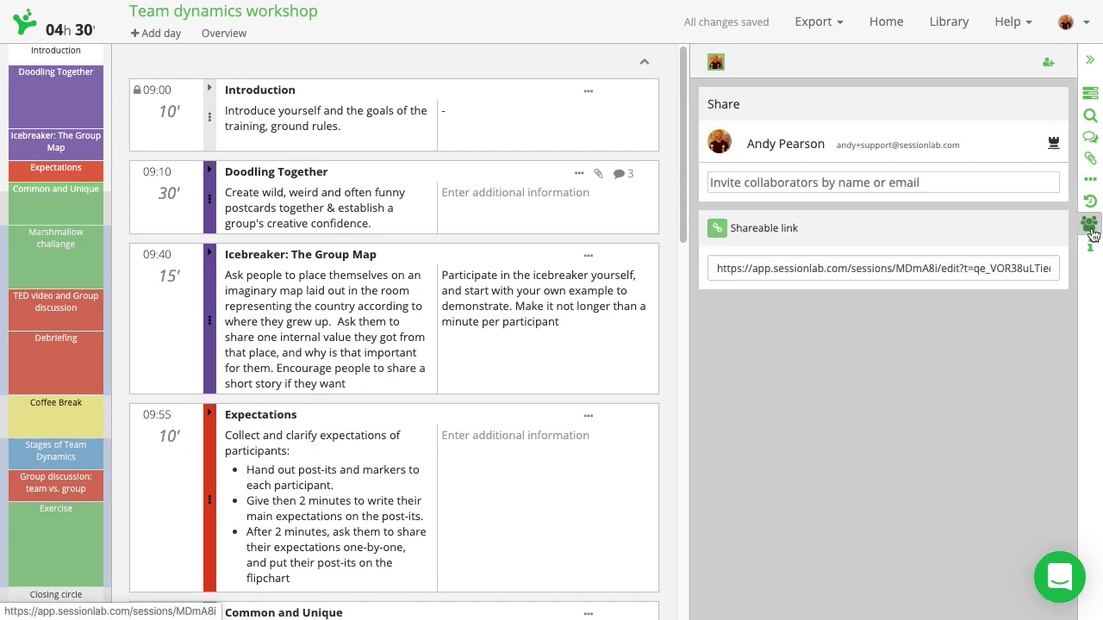
{"action": "left_click", "coordinate": [936, 182]}
{"action": "type", "text": "ro"}
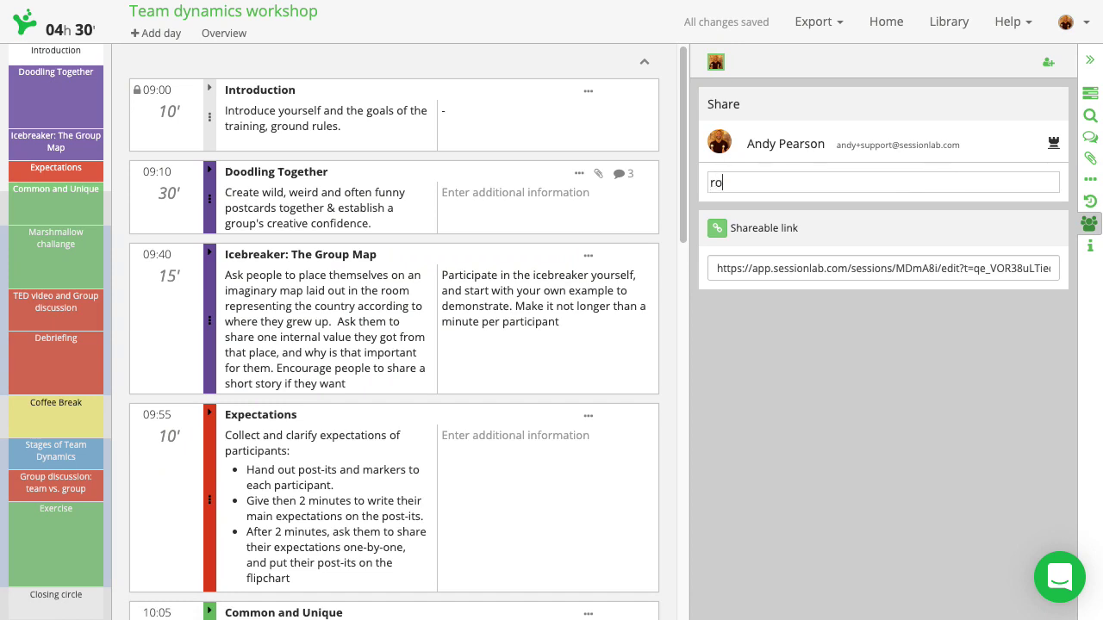
{"action": "type", "text": "bert"}
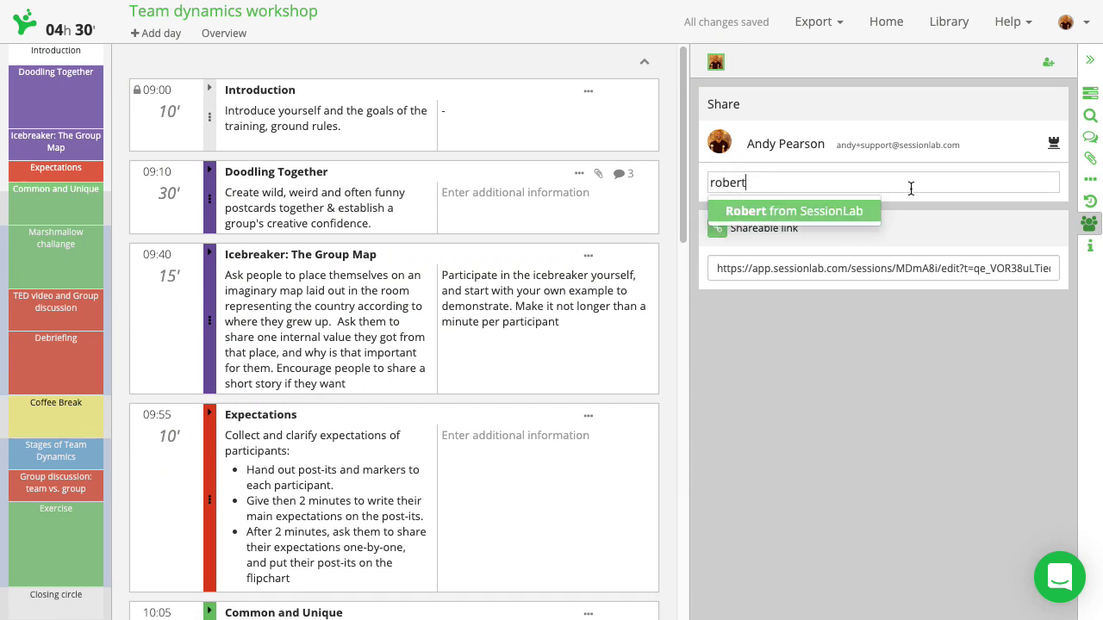
{"action": "left_click", "coordinate": [840, 211]}
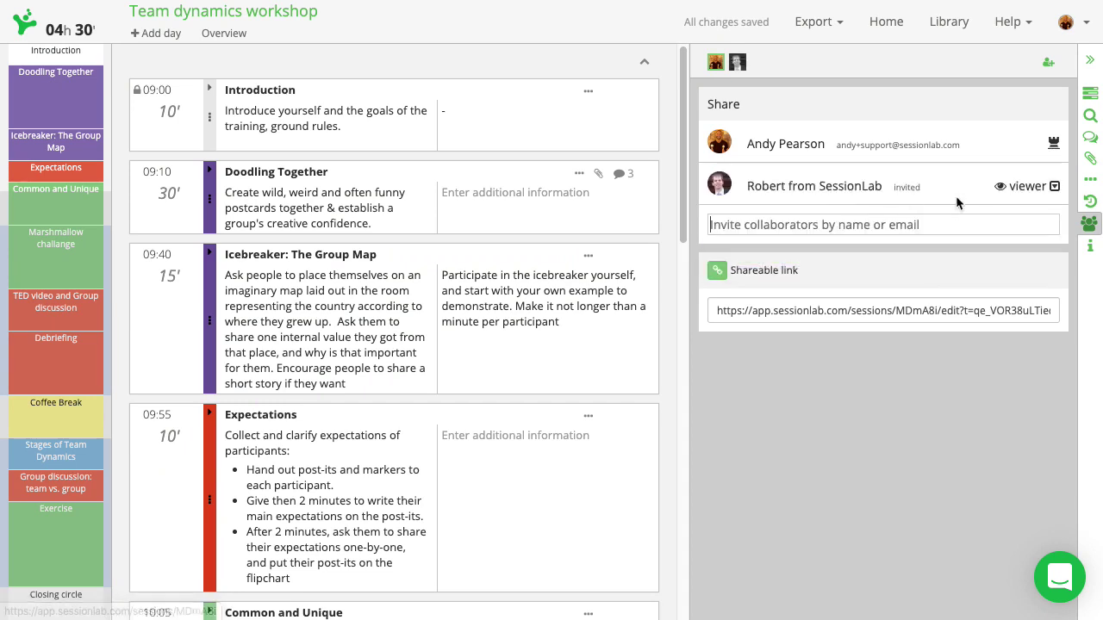
{"action": "left_click", "coordinate": [1054, 186]}
{"action": "left_click", "coordinate": [1027, 214]}
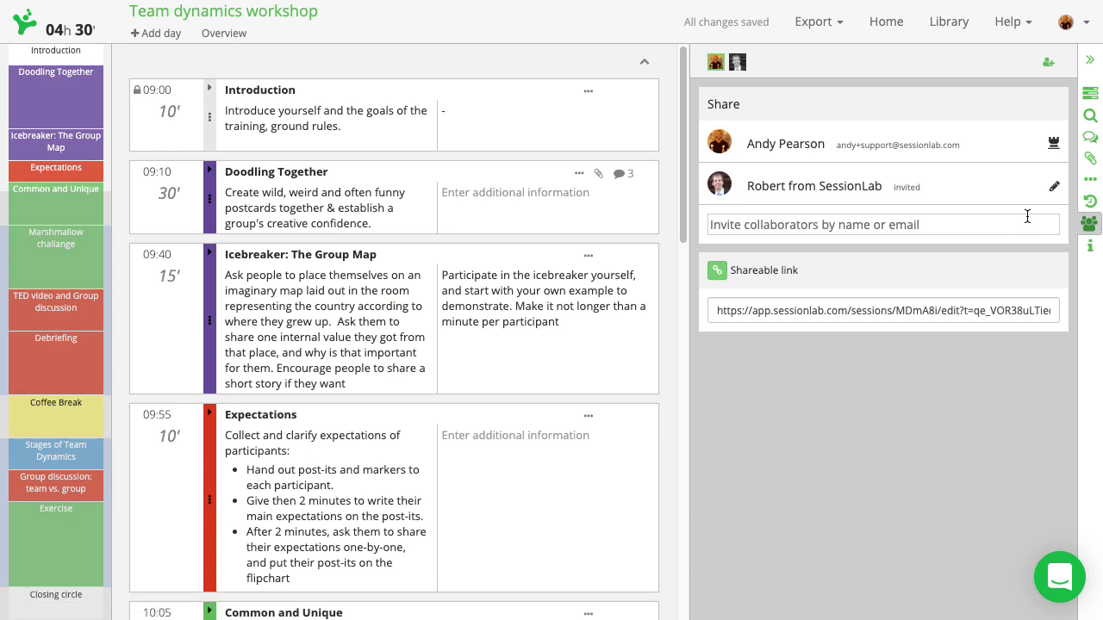